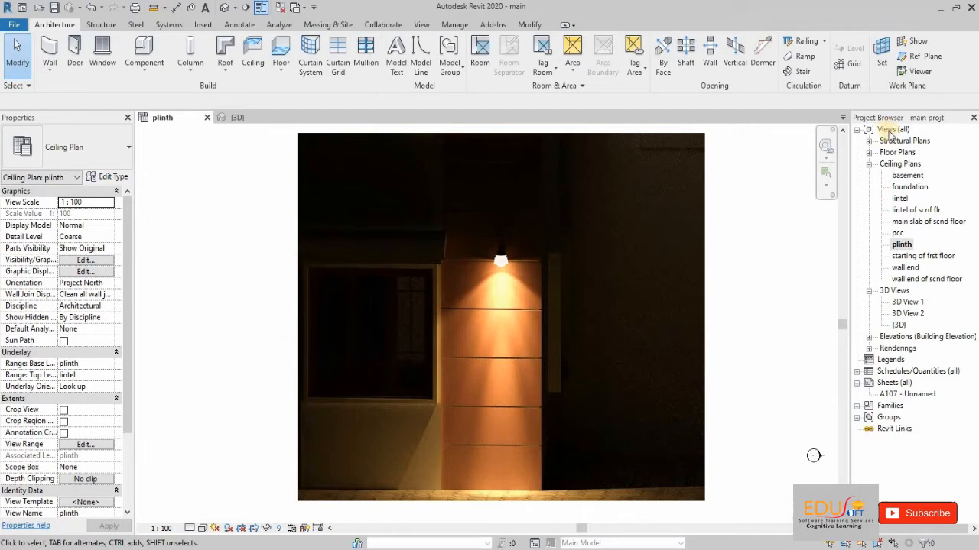
Step: In the plinth ceiling plan, load the M_Wall Lamp - Bracket family for component placement, overwriting the existing version
double_click(903, 245)
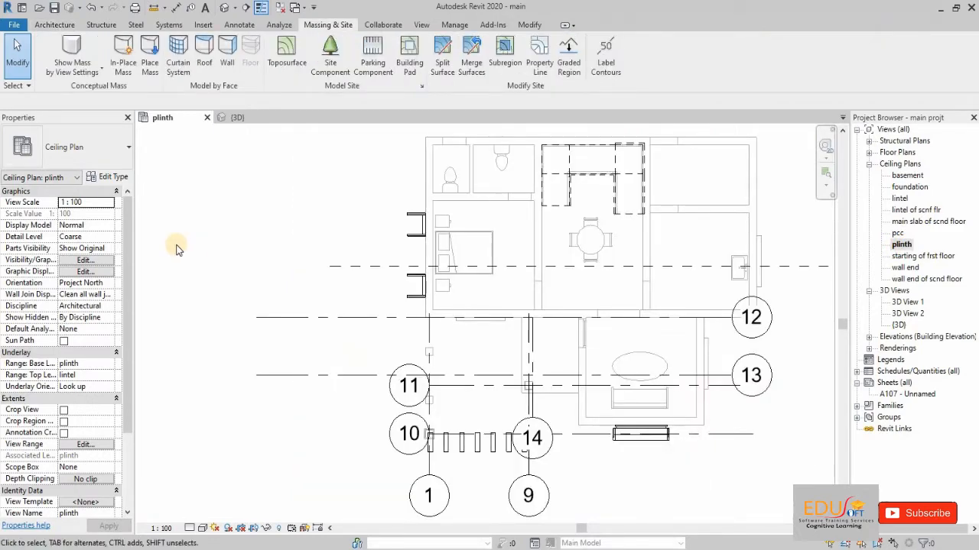
click(61, 25)
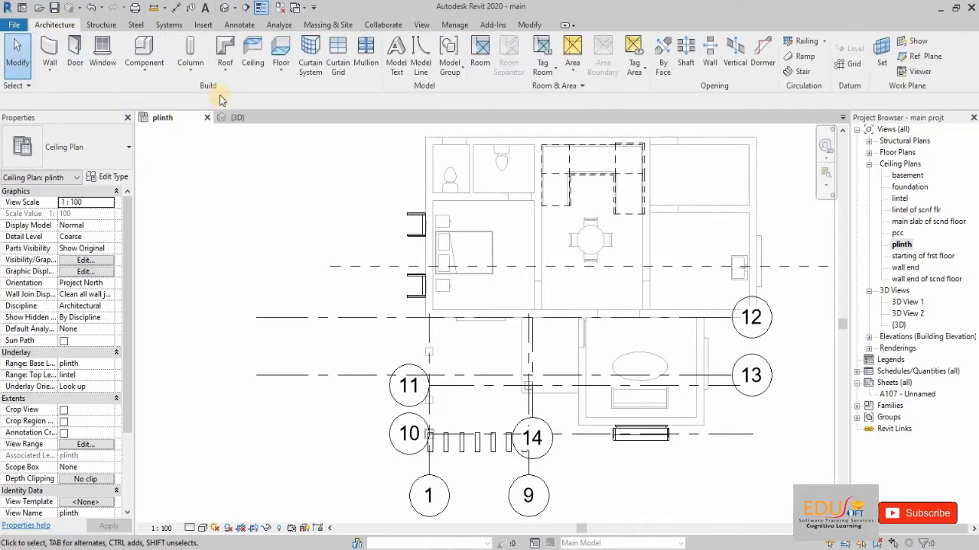
click(152, 72)
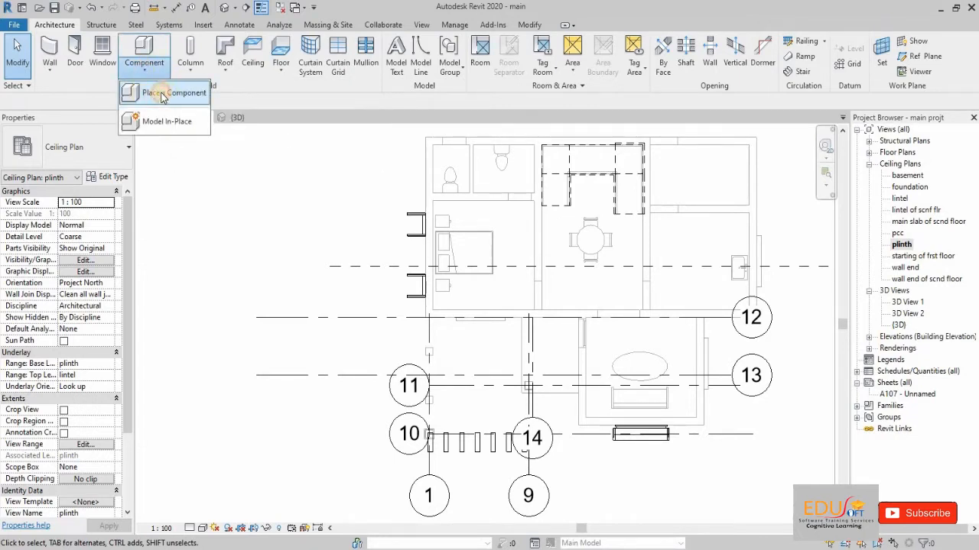
click(163, 93)
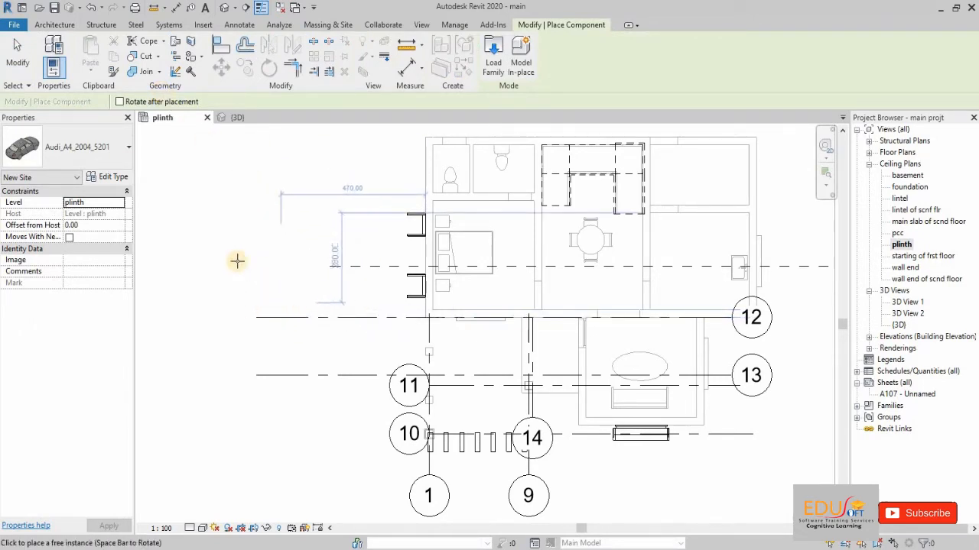
click(493, 67)
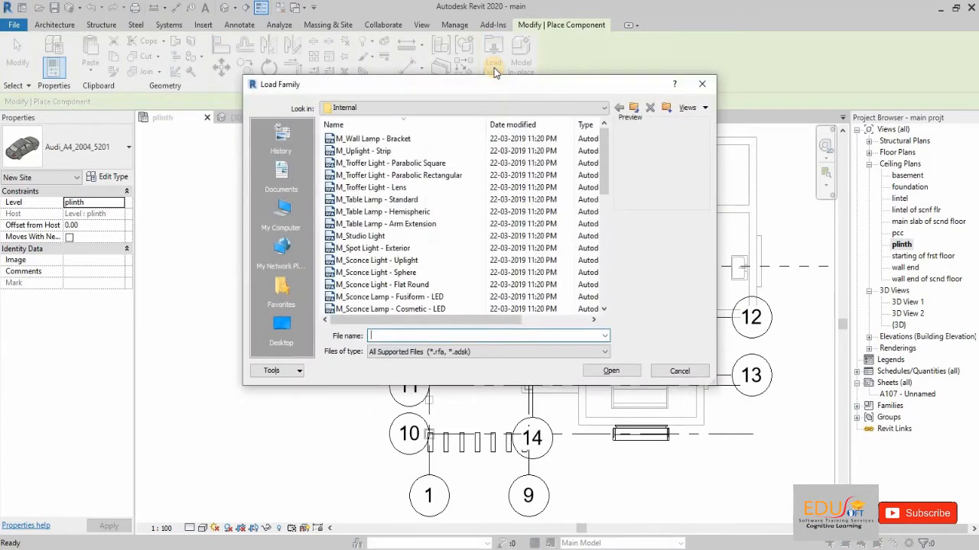
click(380, 139)
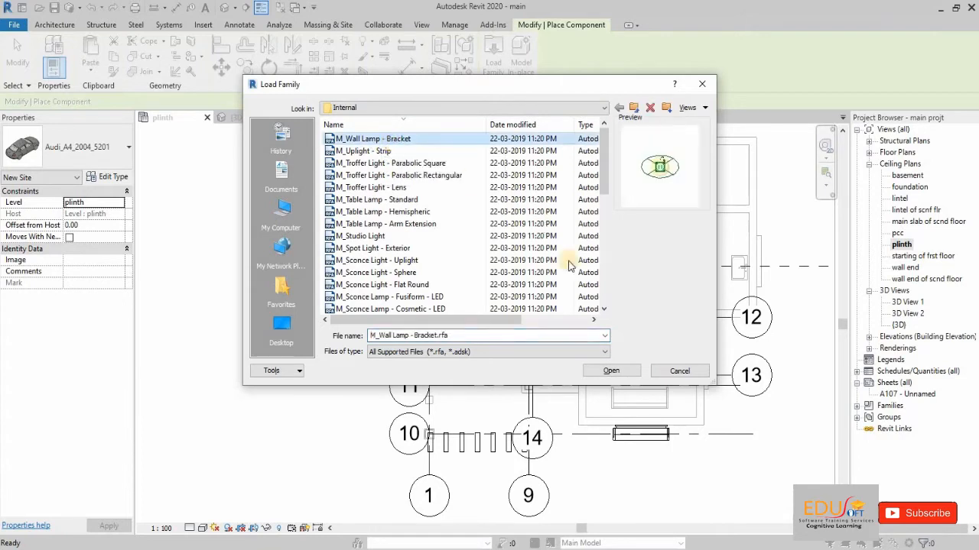
click(611, 373)
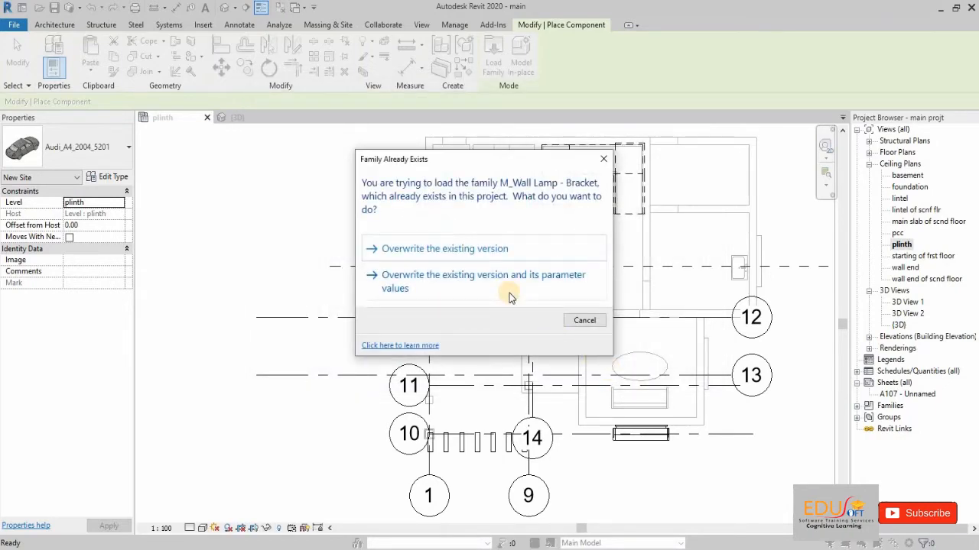
click(486, 250)
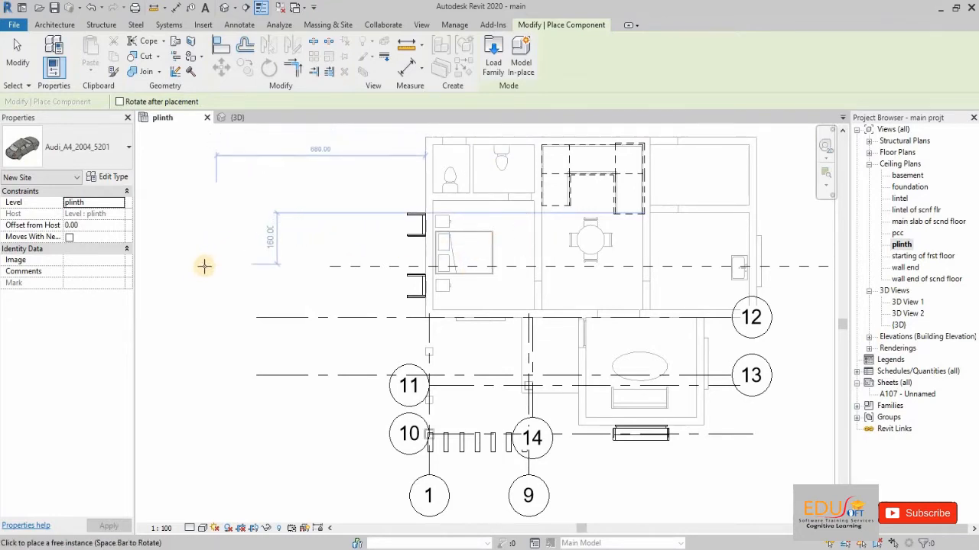
Step: Place a 100W - 120V M_Wall Lamp - Bracket on the front room's outer wall, beside the window and about 20 from the inner corner
click(98, 155)
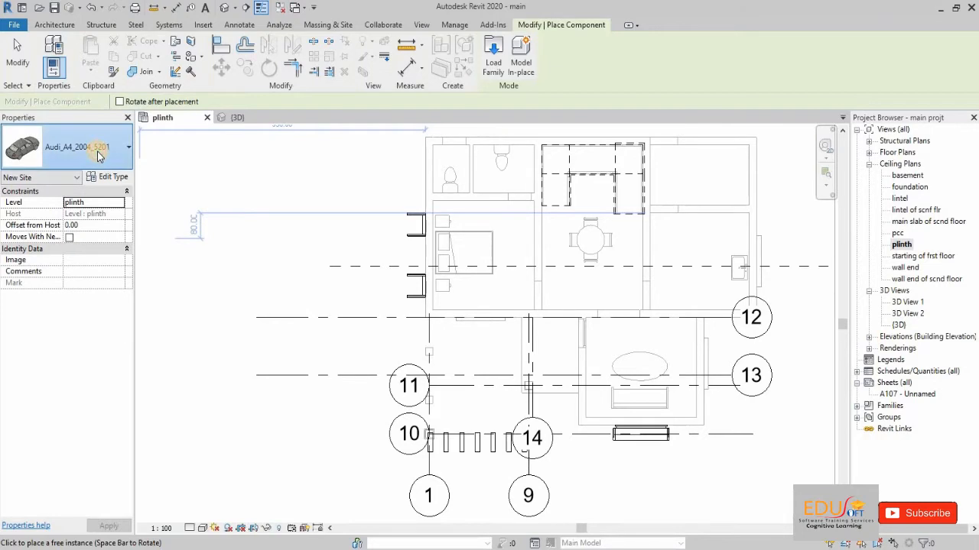
scroll(101, 330, down, 1)
scroll(101, 331, down, 3)
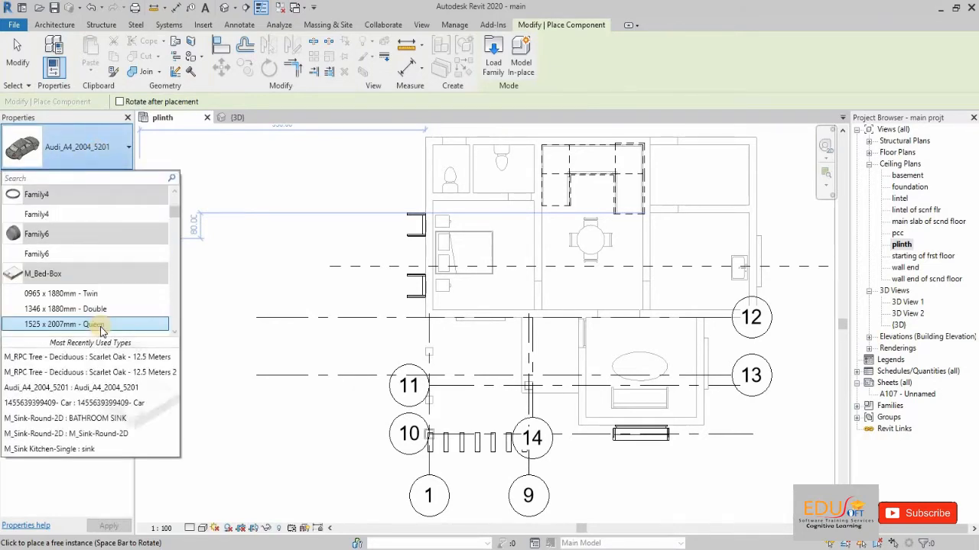
scroll(101, 330, down, 15)
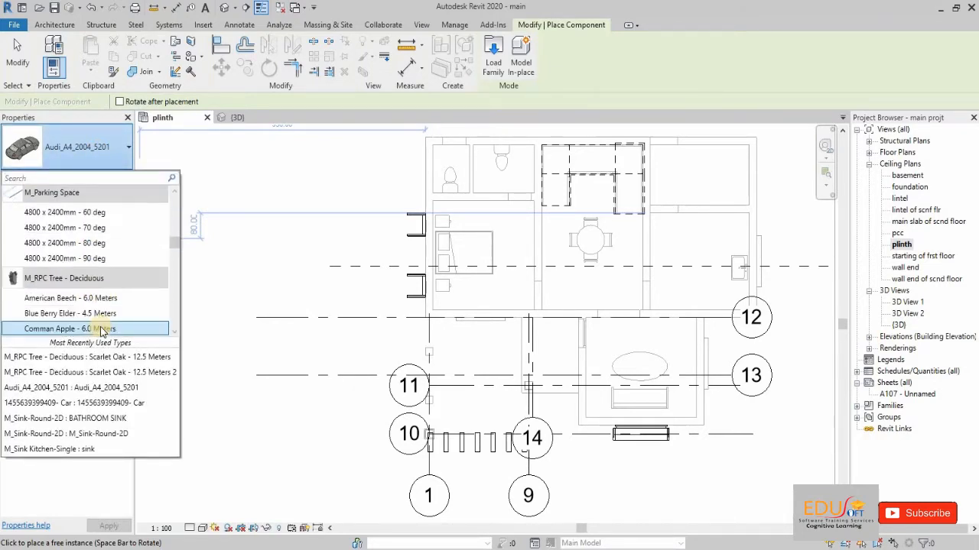
scroll(101, 330, down, 5)
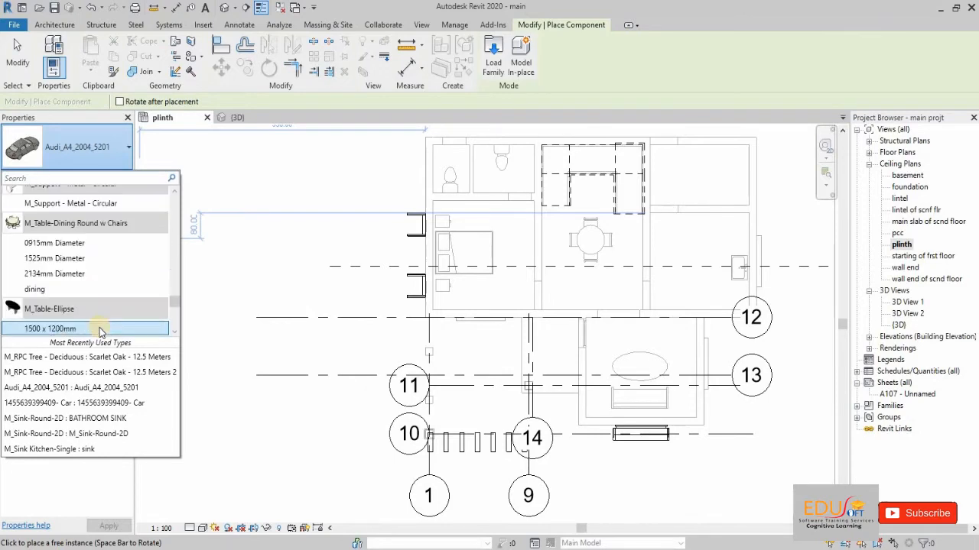
scroll(101, 330, down, 3)
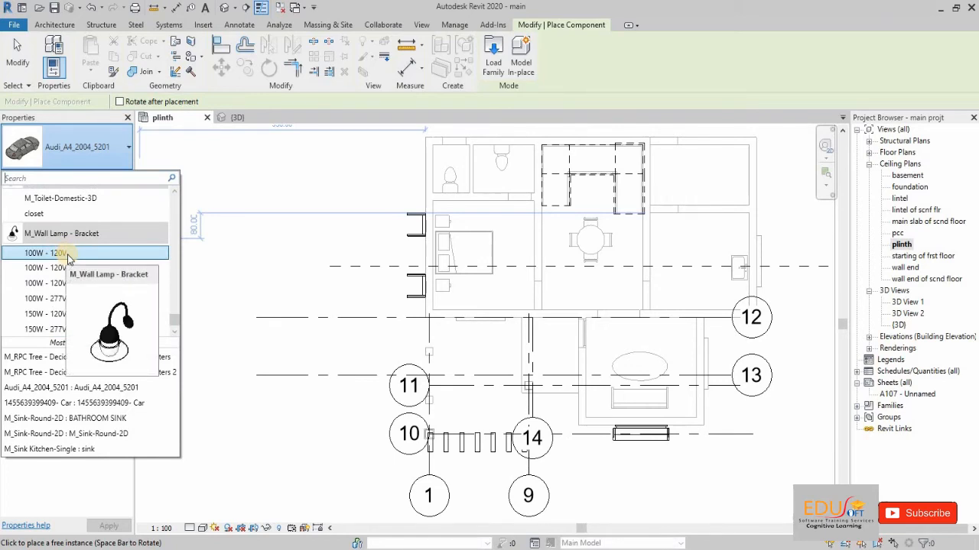
click(67, 255)
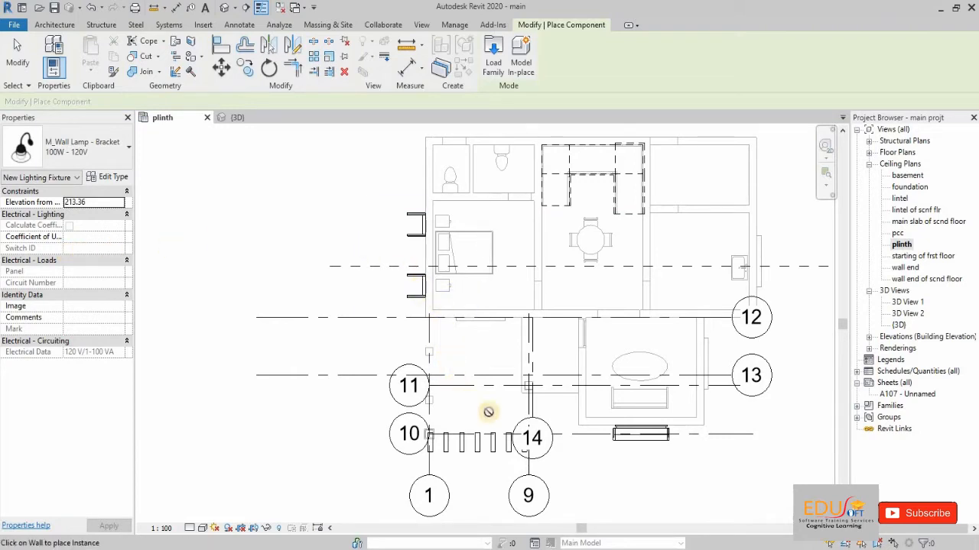
scroll(685, 434, up, 2)
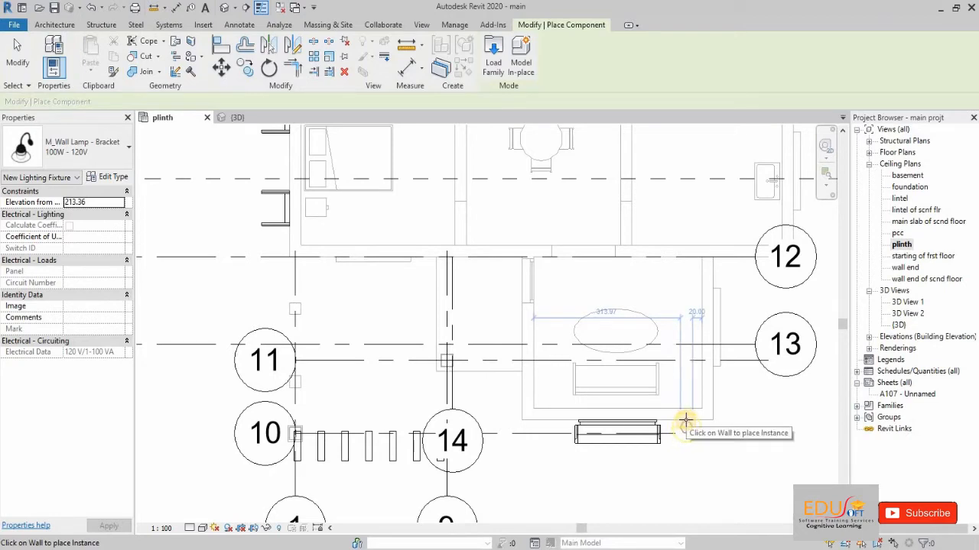
click(685, 420)
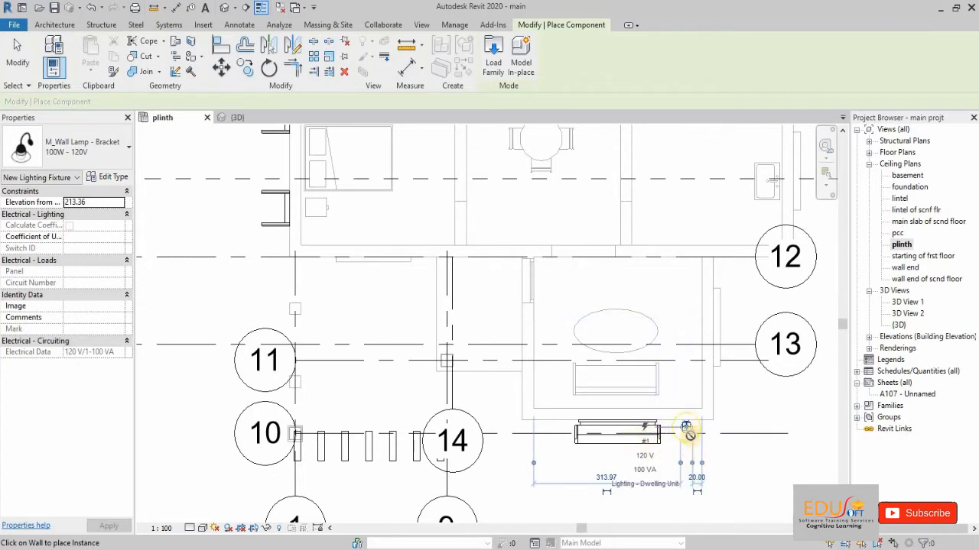
click(21, 54)
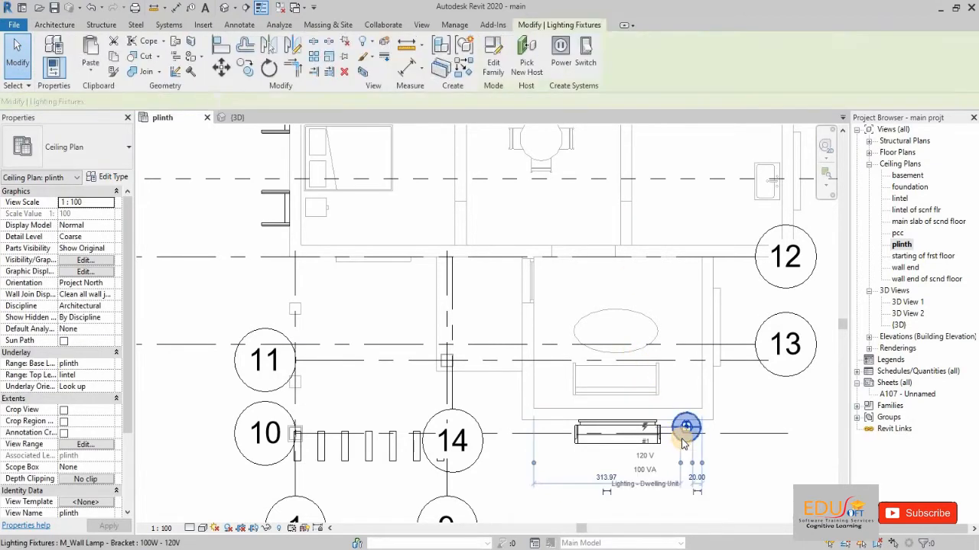
Step: Edit the placed lamp's family to use a photometric web light distribution, and reload it into the project over the existing version
click(684, 441)
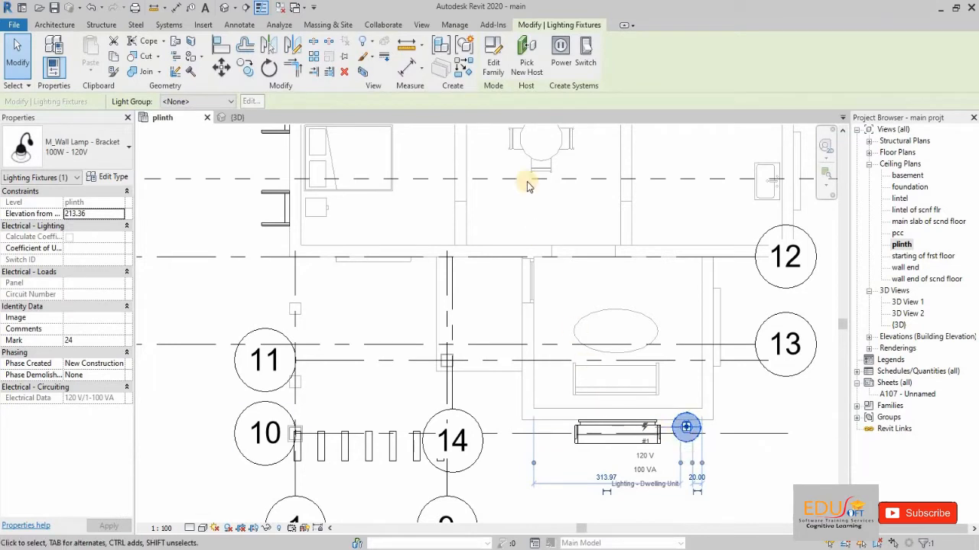
click(493, 68)
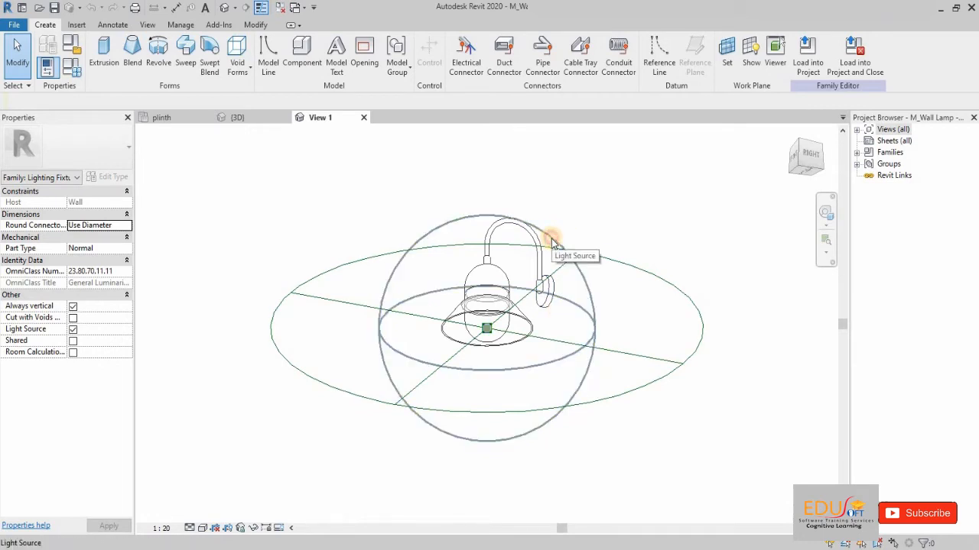
click(551, 240)
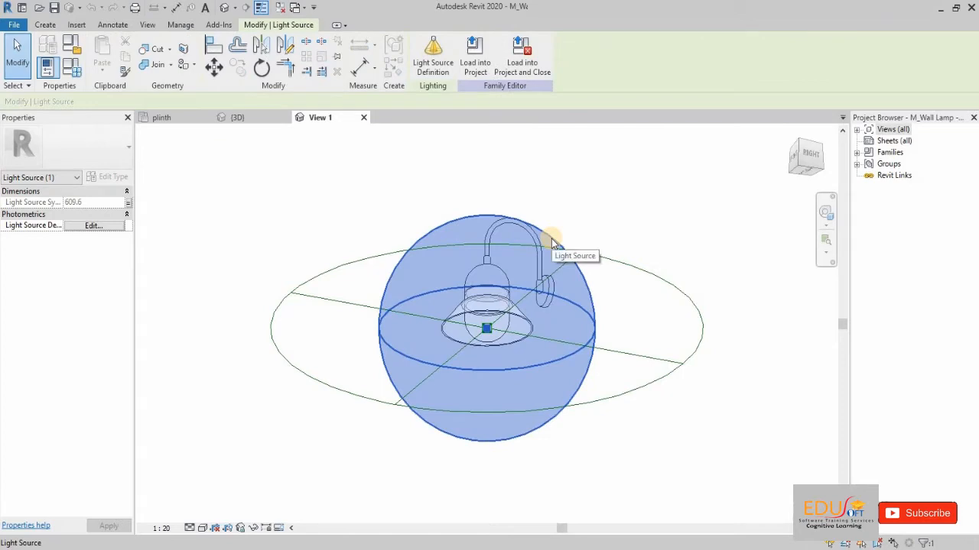
click(425, 62)
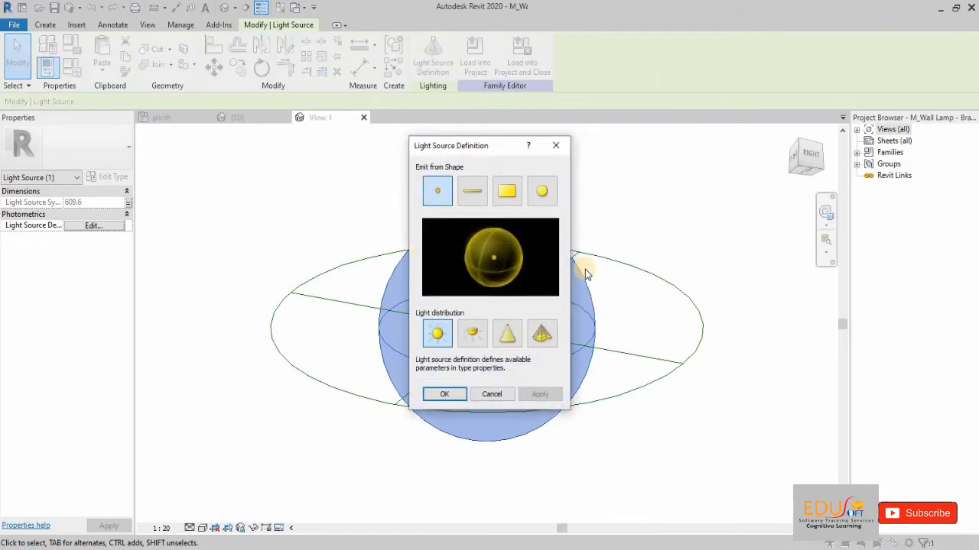
click(545, 344)
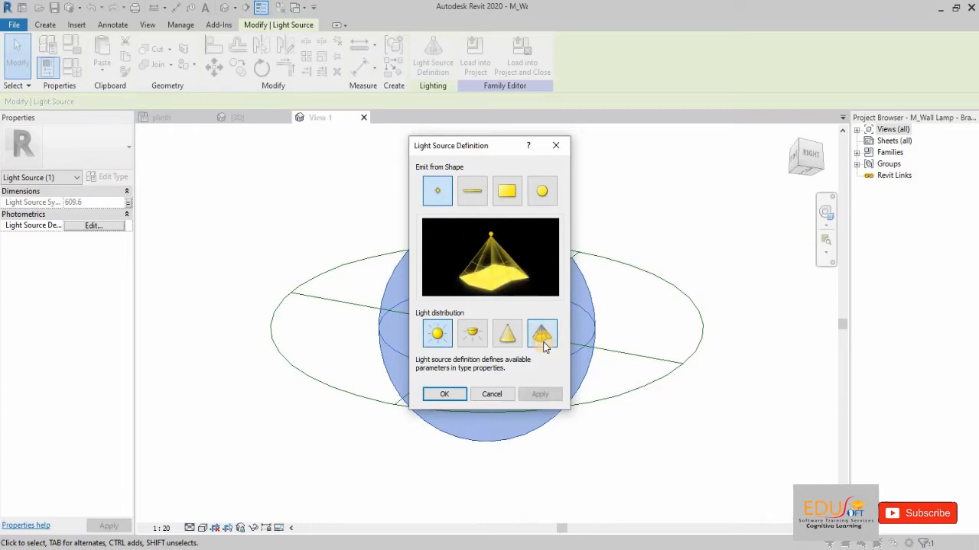
click(433, 396)
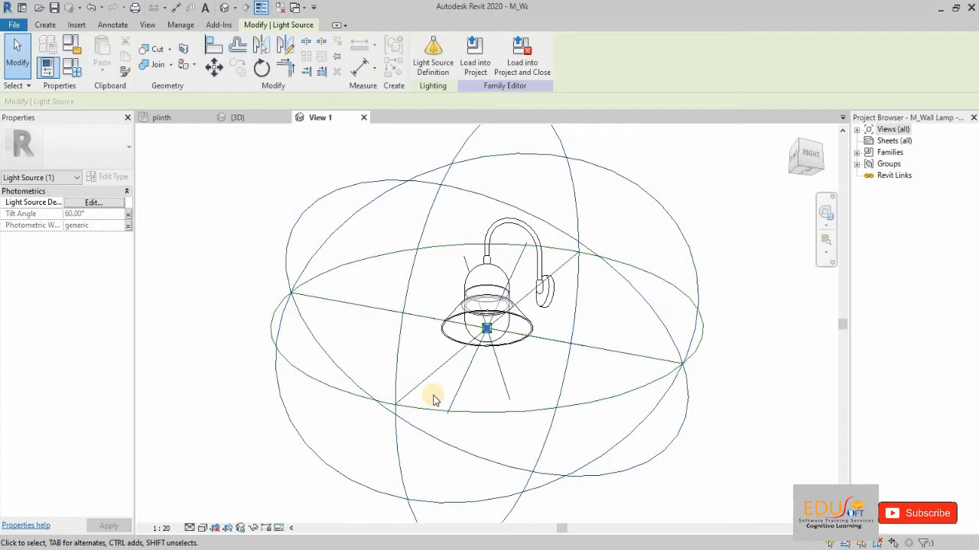
click(476, 67)
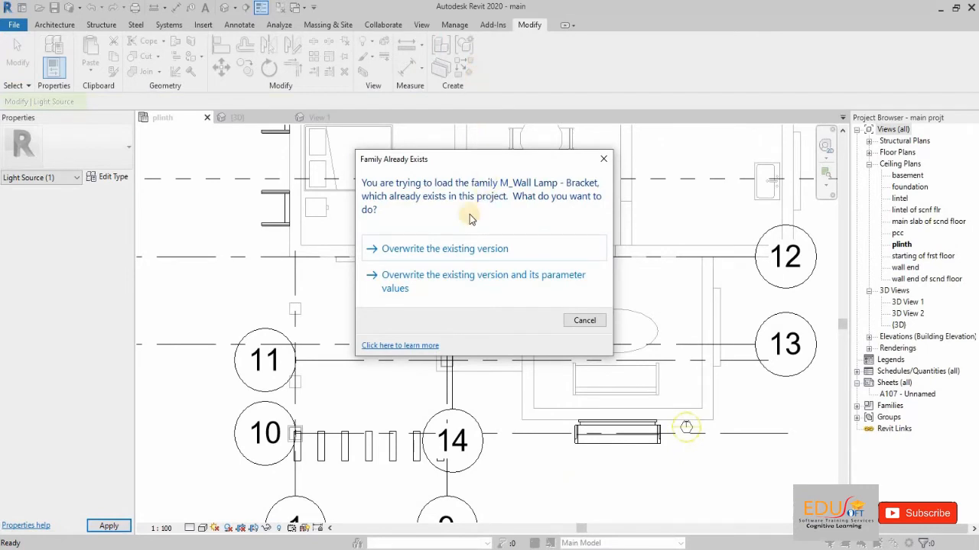
click(450, 248)
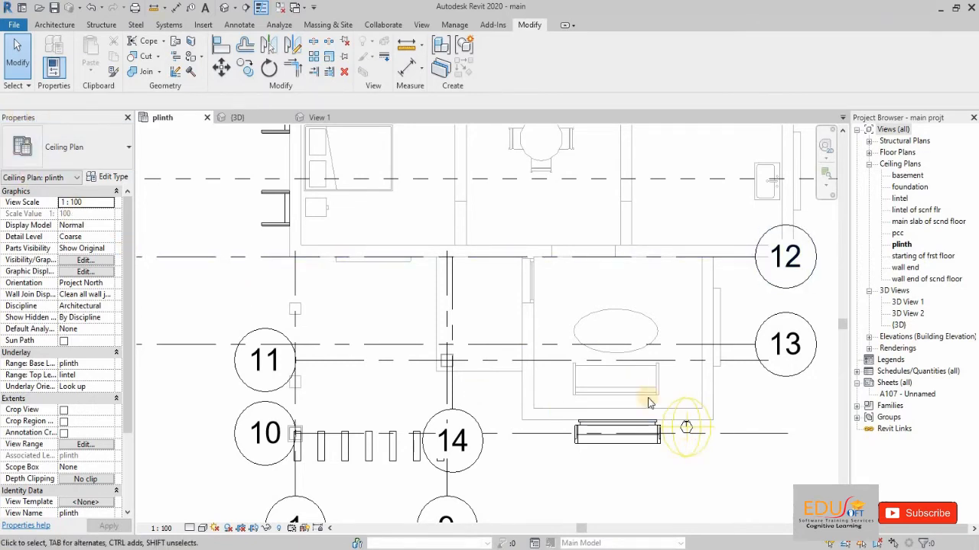
Step: Assign 25.ies from the ies folder as the photometric web file of the wall lamp's 100W - 120V type
click(683, 437)
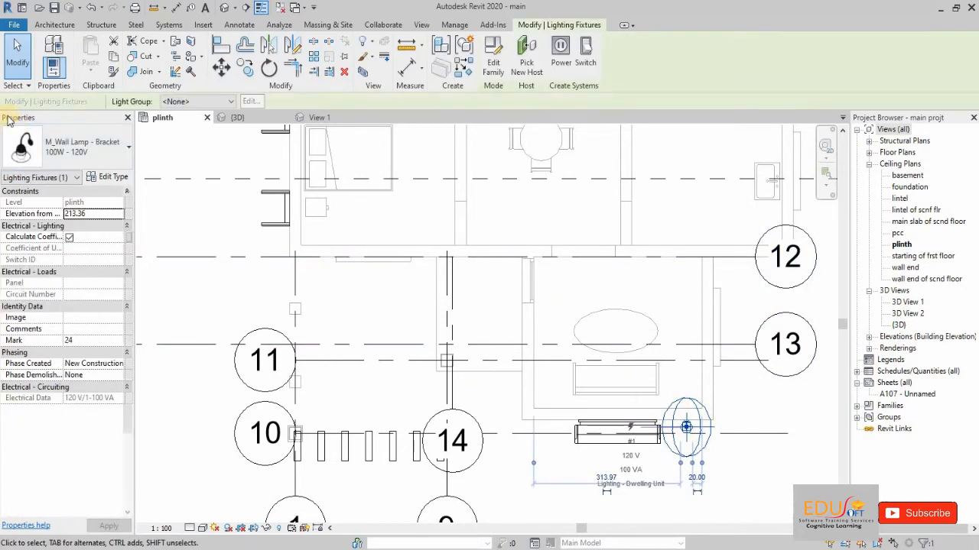
click(111, 181)
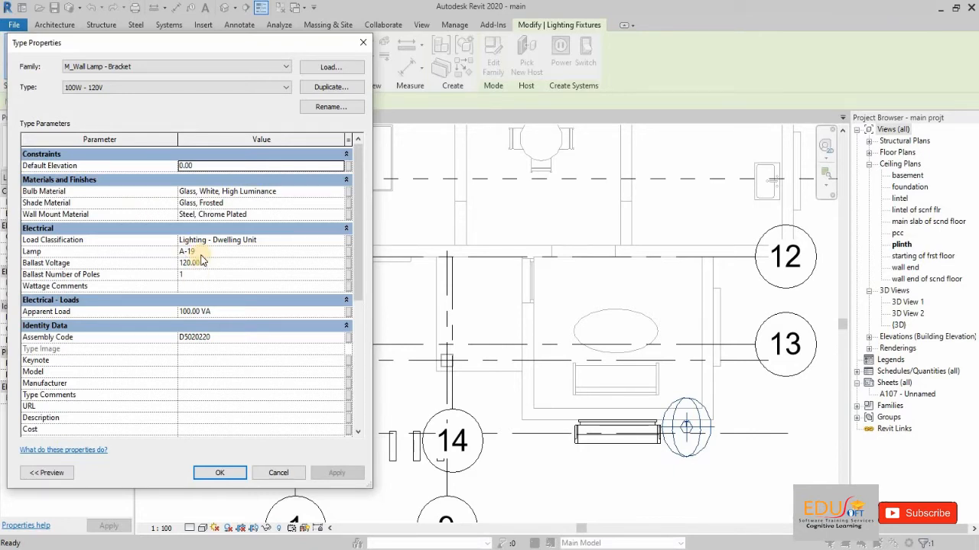
scroll(157, 222, down, 5)
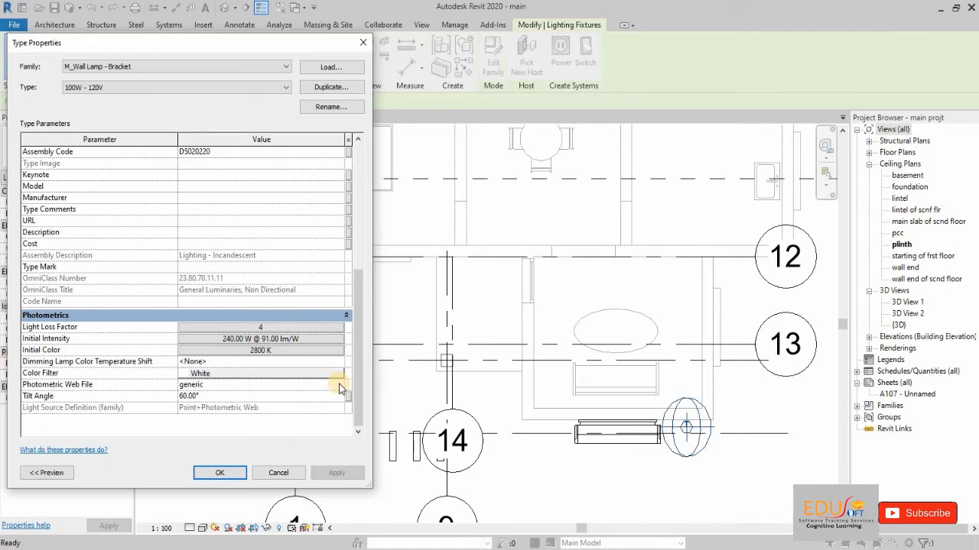
click(340, 388)
click(340, 389)
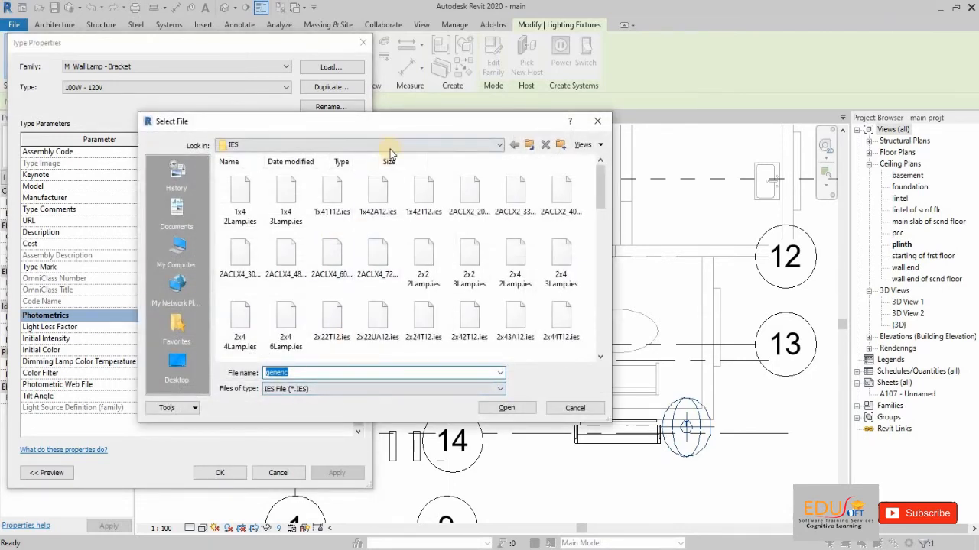
click(589, 150)
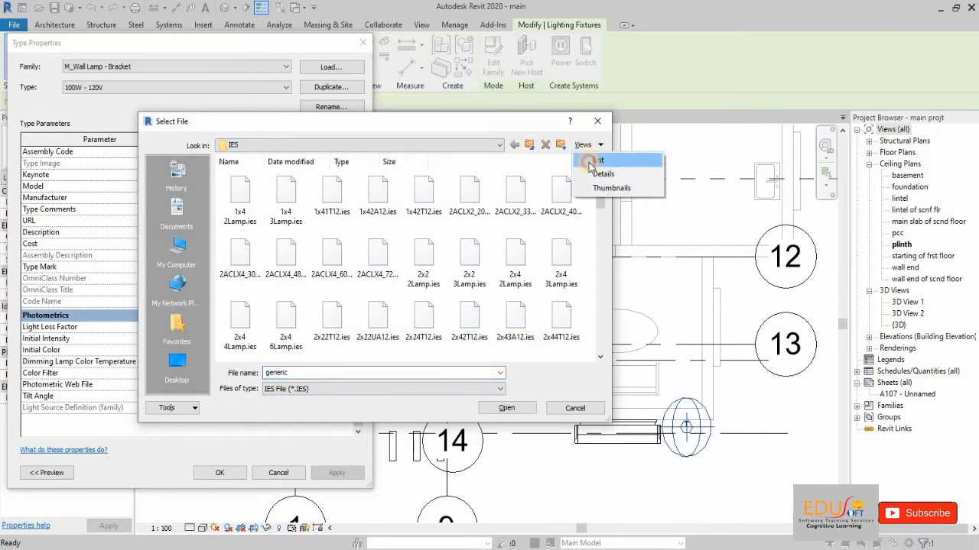
click(596, 160)
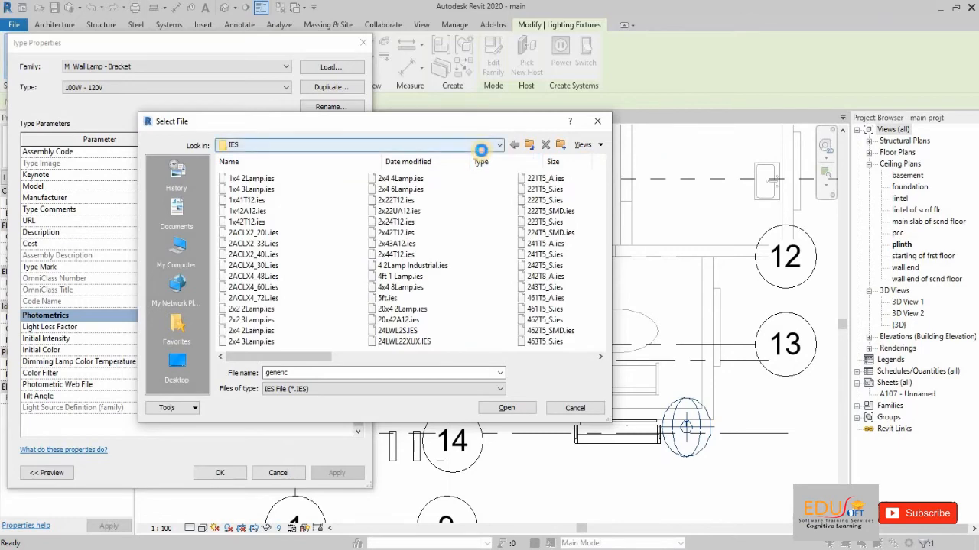
click(482, 149)
click(482, 151)
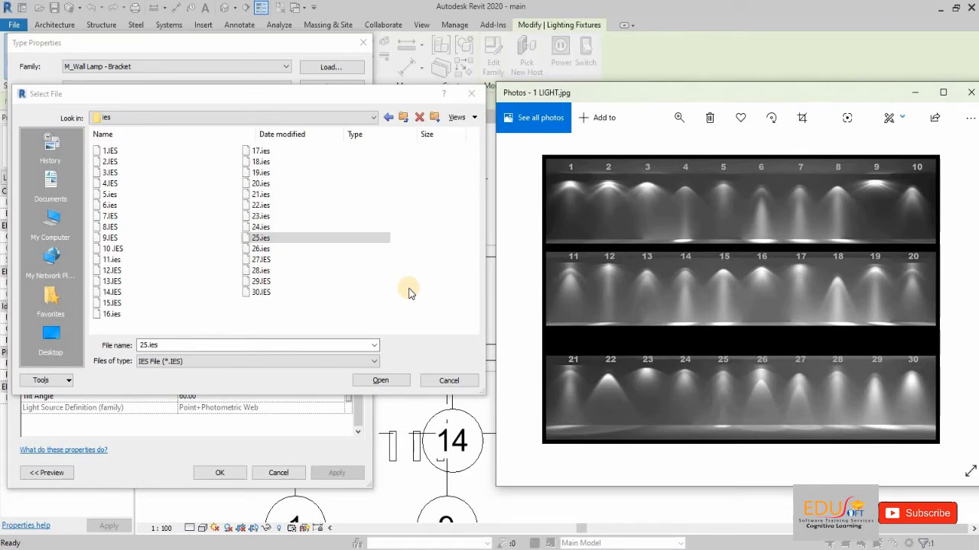
click(280, 241)
click(348, 242)
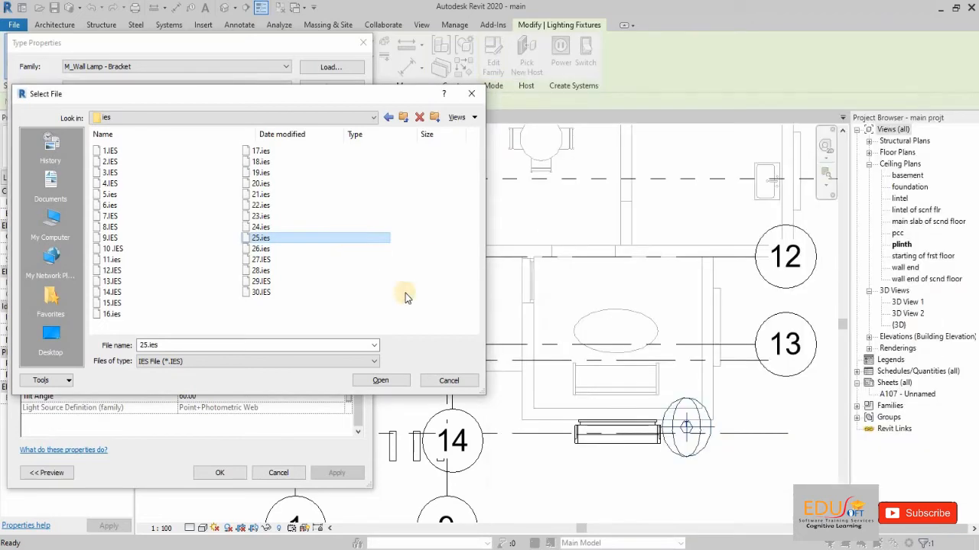
click(399, 381)
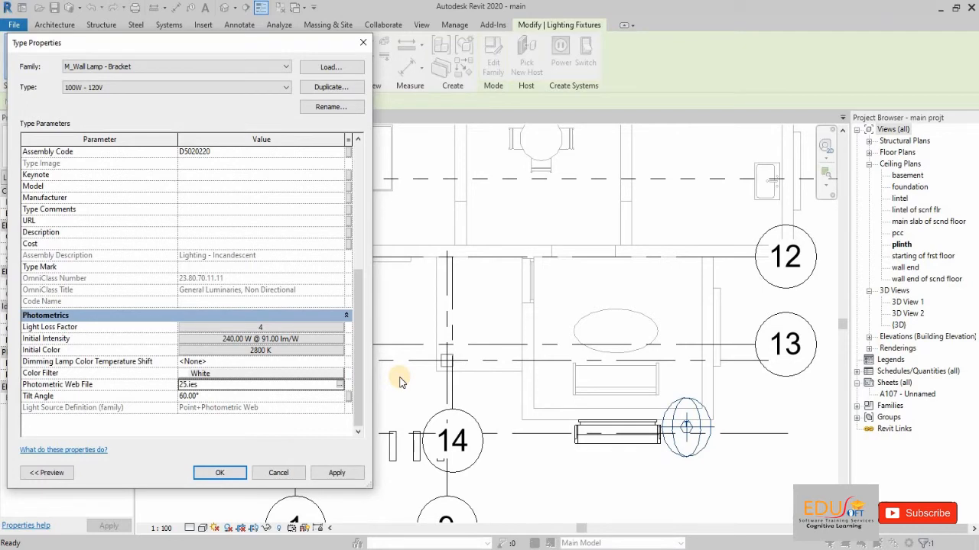
Step: Set the wall lamp type's tilt angle to 90 degrees and apply the type properties
click(297, 431)
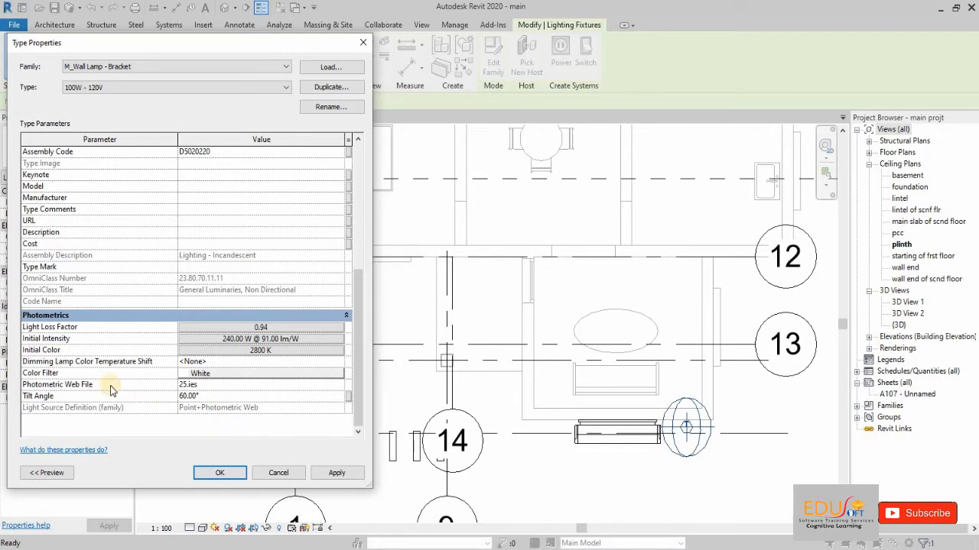
click(193, 397)
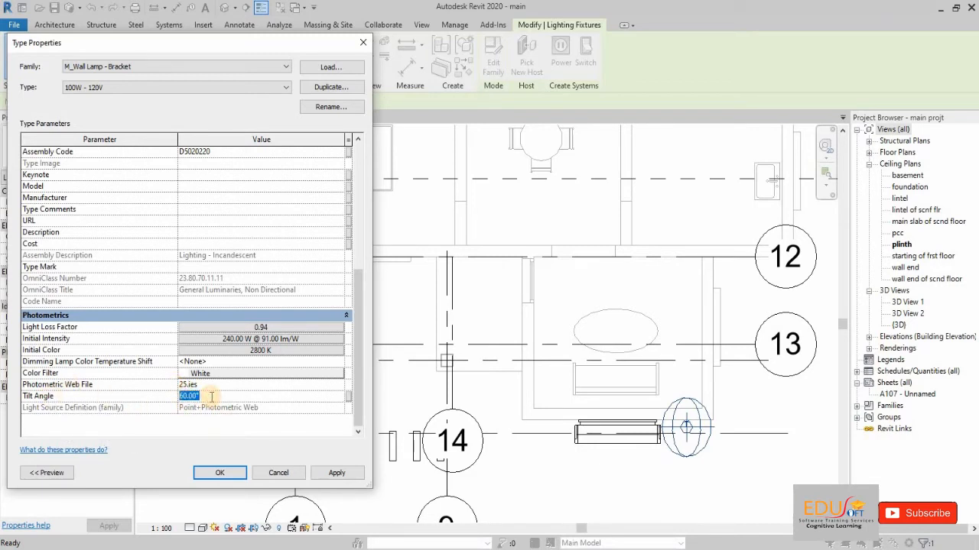
text(90)
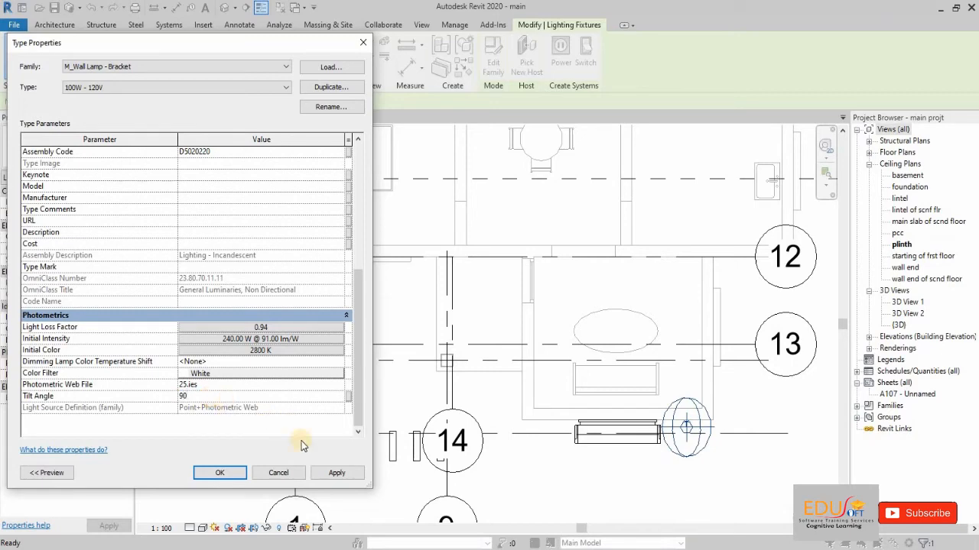
click(217, 473)
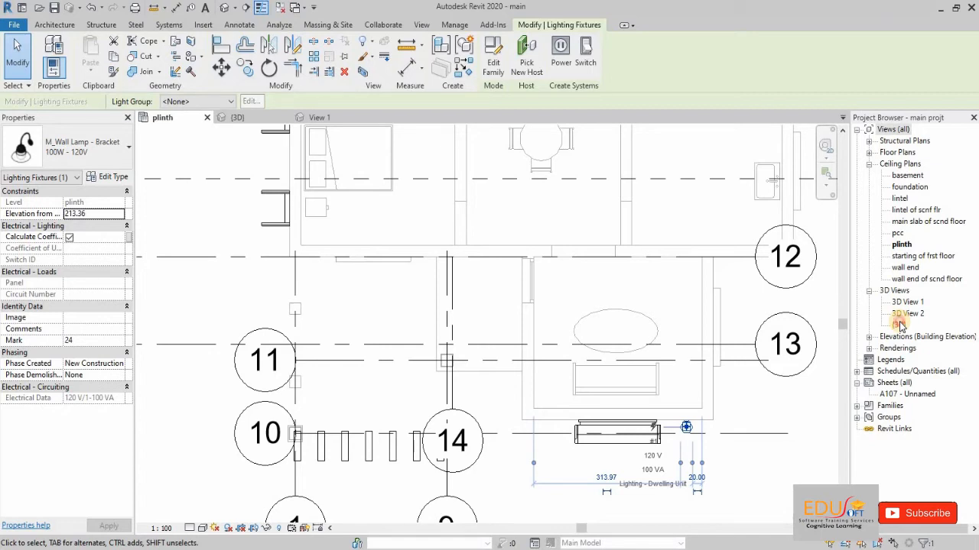
click(900, 325)
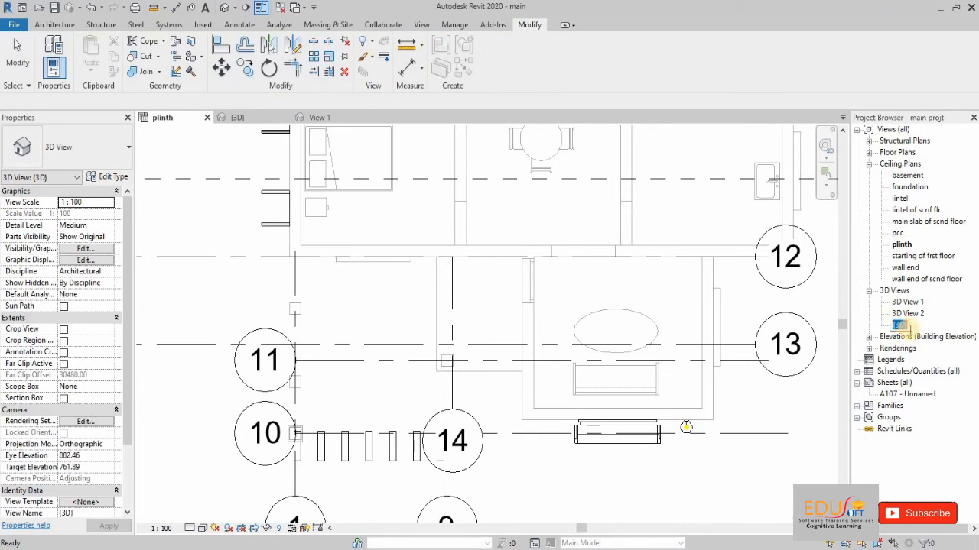
click(14, 65)
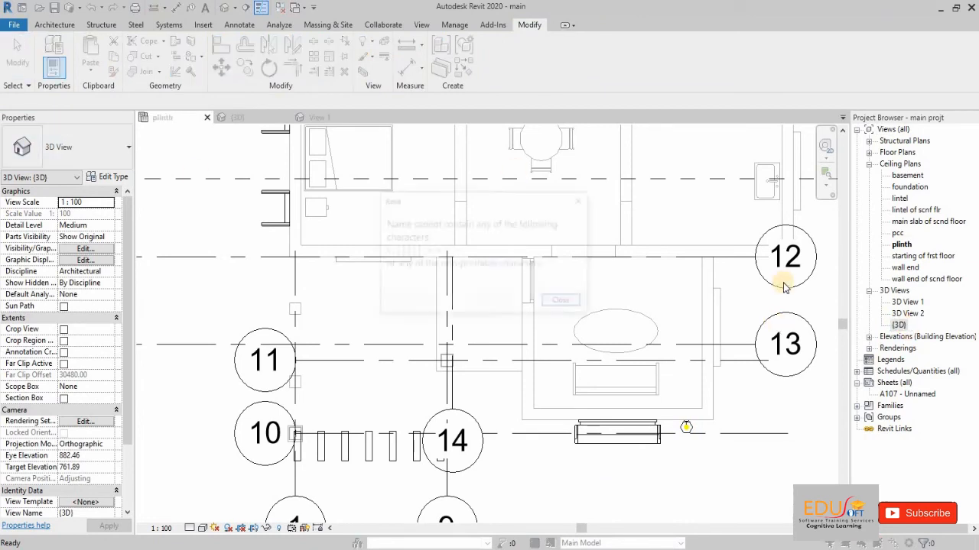
click(580, 202)
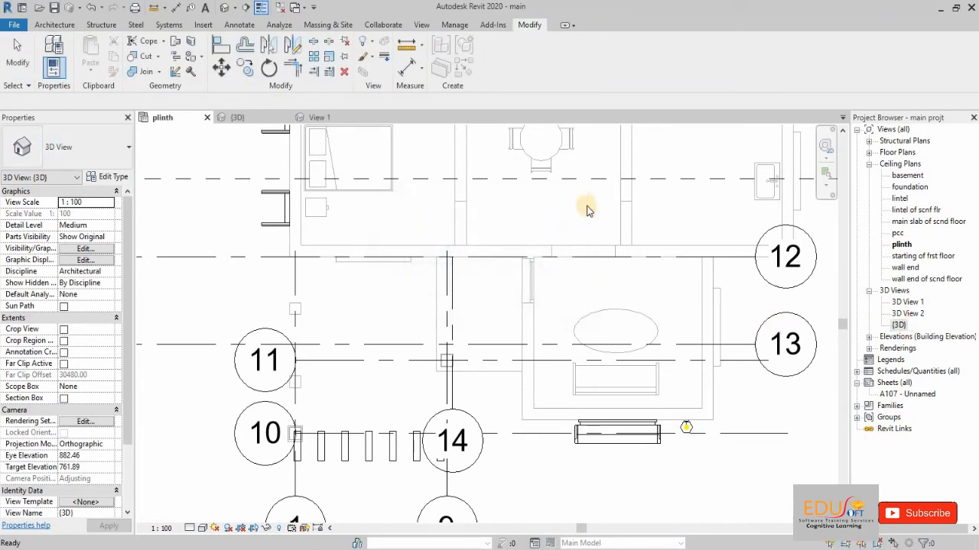
Step: Open the {3D} view on the facade with the wall lamp and enable region rendering in the rendering settings
click(902, 325)
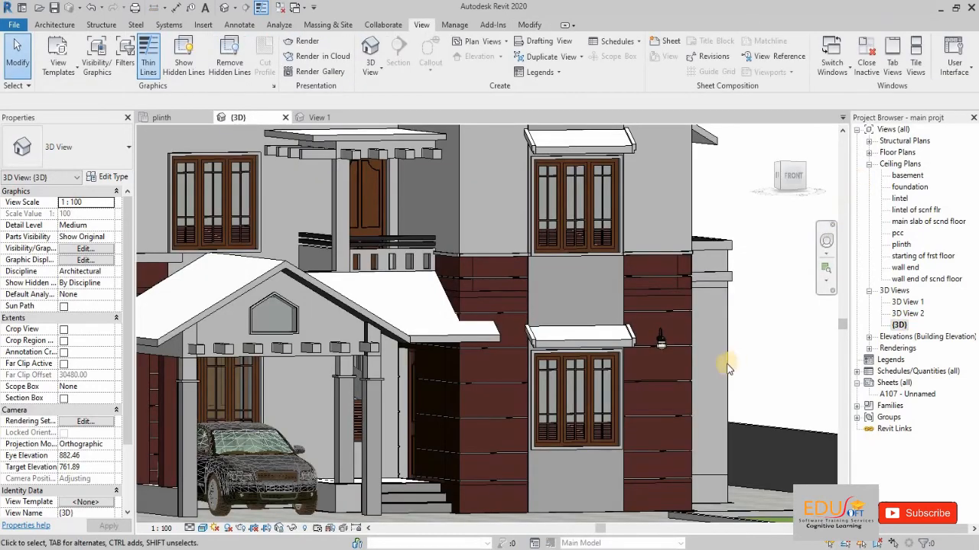
scroll(694, 371, up, 2)
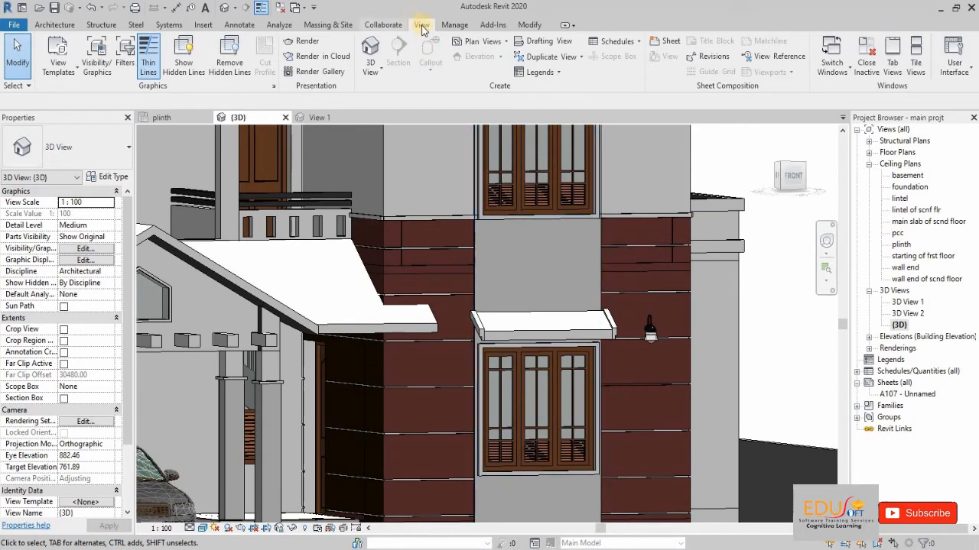
click(309, 48)
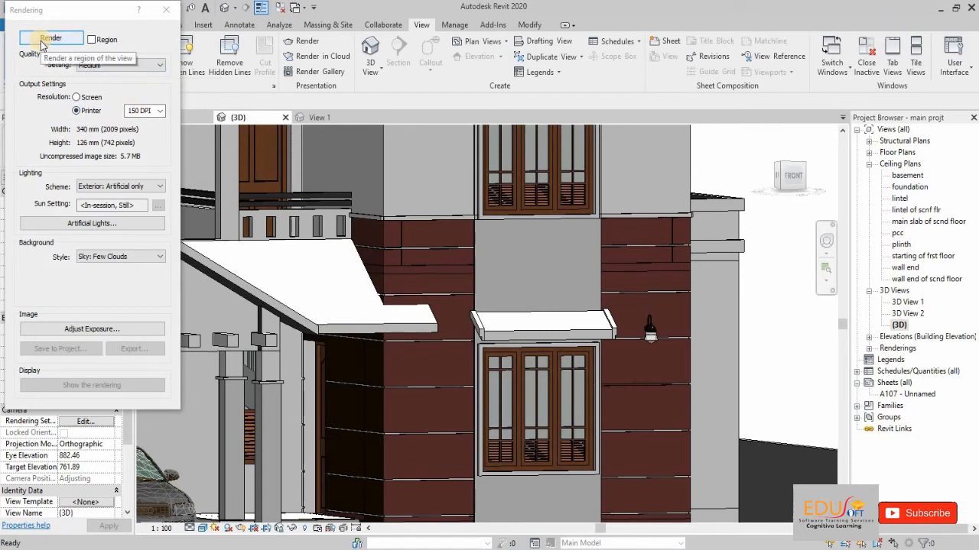
click(91, 39)
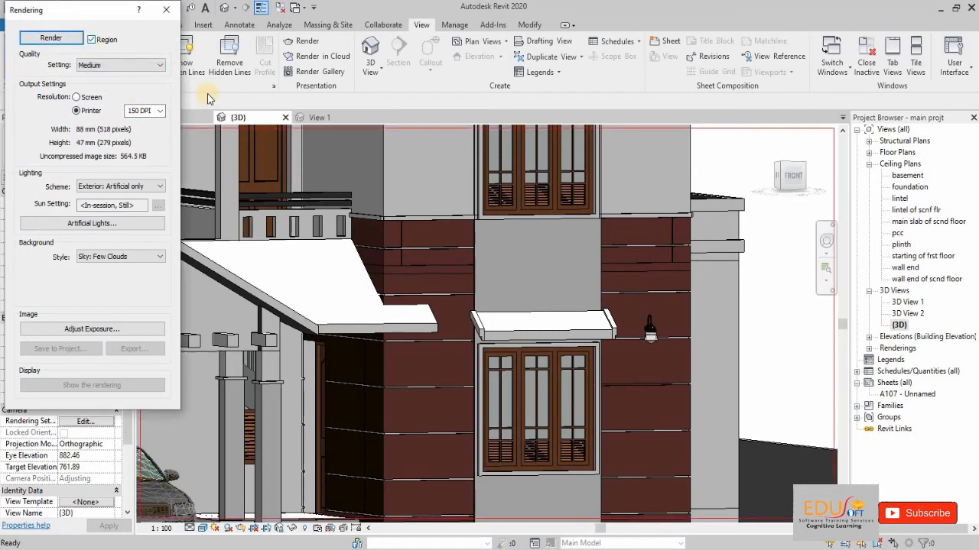
Step: Shrink the render region to about 32 by 48 mm around the front corner of the house with the wall lamp
scroll(501, 277, down, 1)
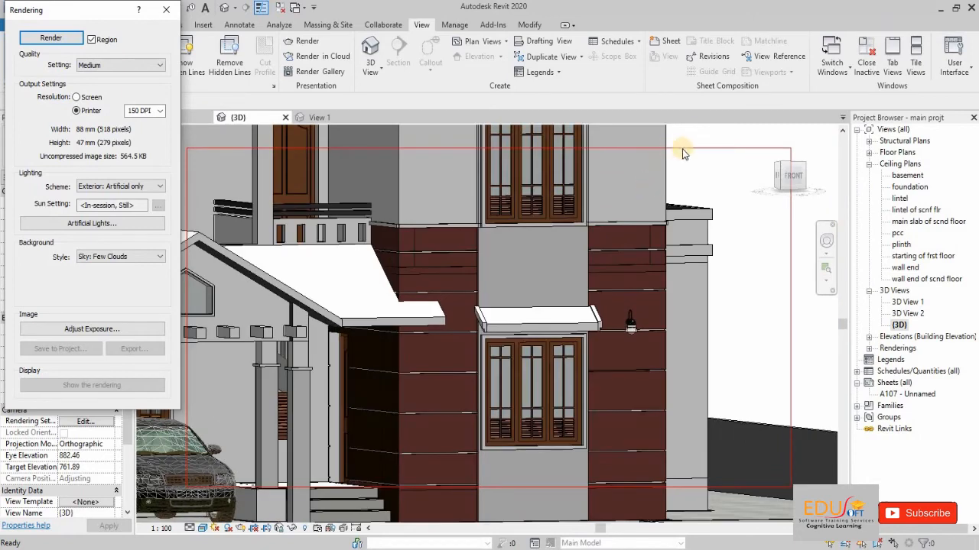
click(737, 147)
drag(790, 148, 751, 201)
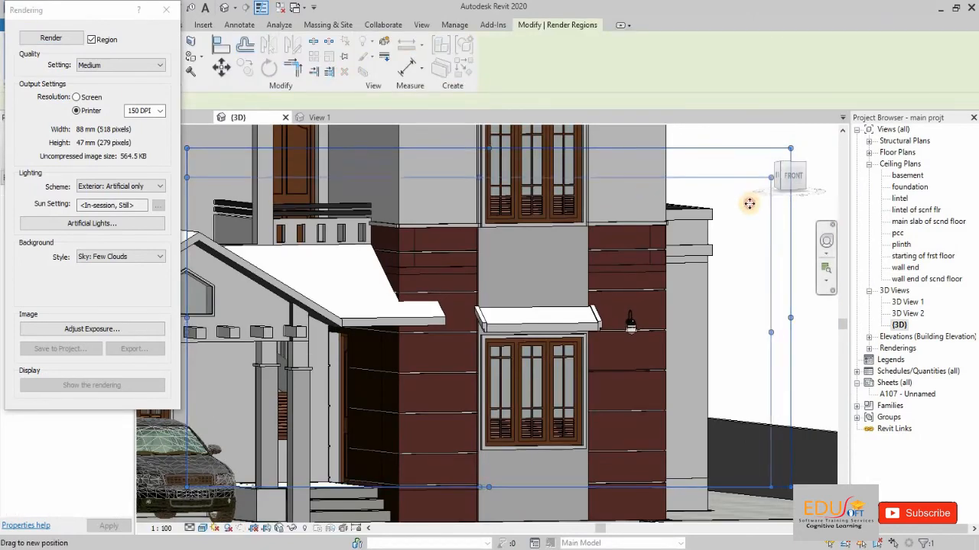
scroll(683, 408, down, 2)
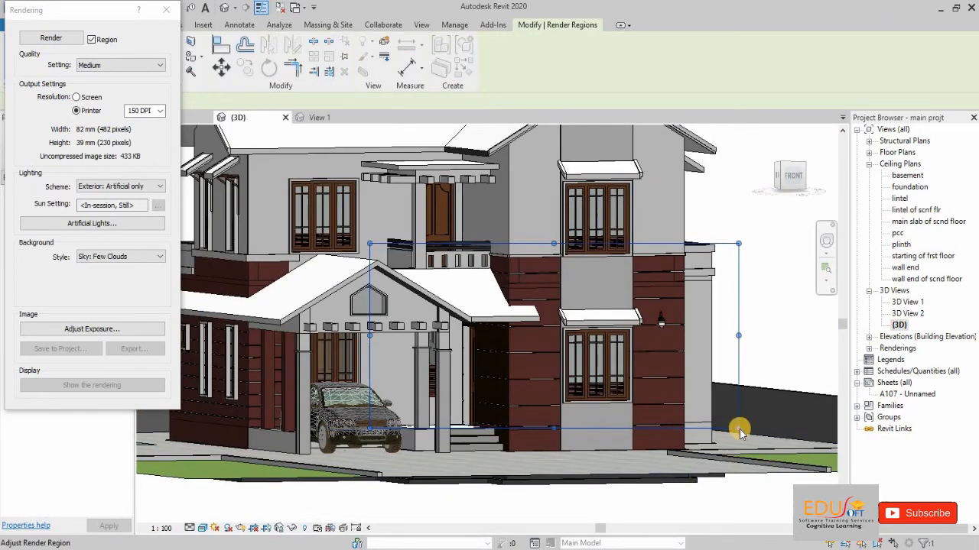
drag(740, 431, 749, 469)
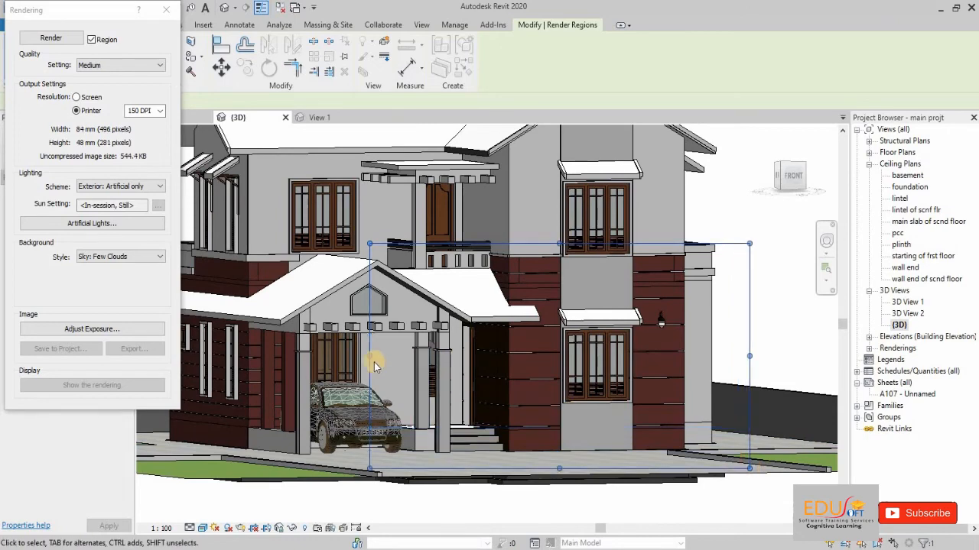
drag(369, 355, 604, 361)
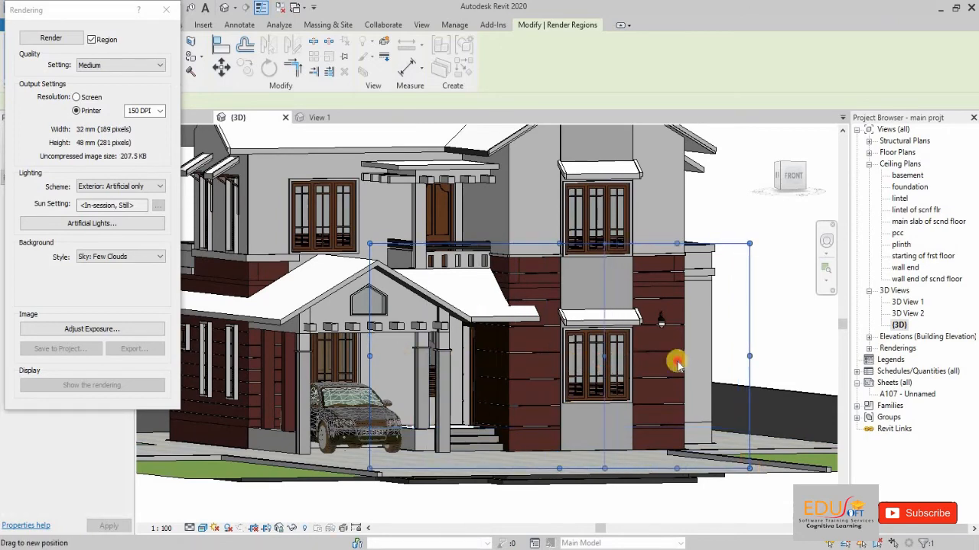
Step: Refine the render region to about 33 by 39 mm so it frames the ground-floor window and the wall lamp
scroll(754, 345, up, 3)
scroll(757, 360, down, 2)
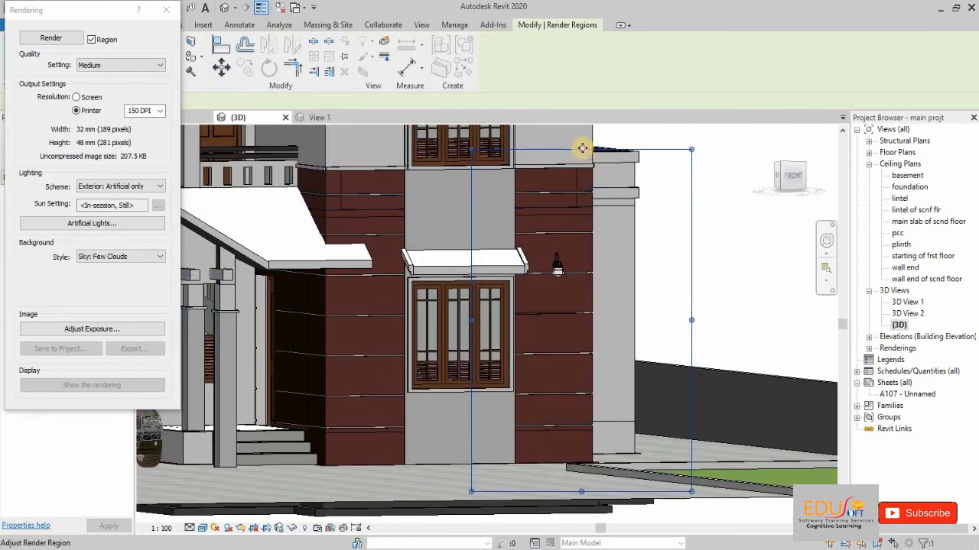
drag(583, 147, 586, 195)
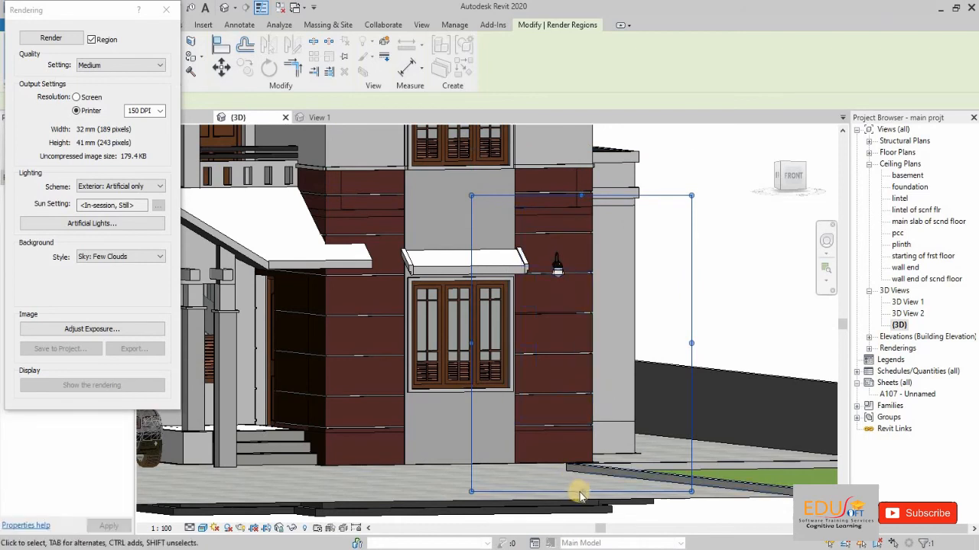
drag(579, 494, 575, 463)
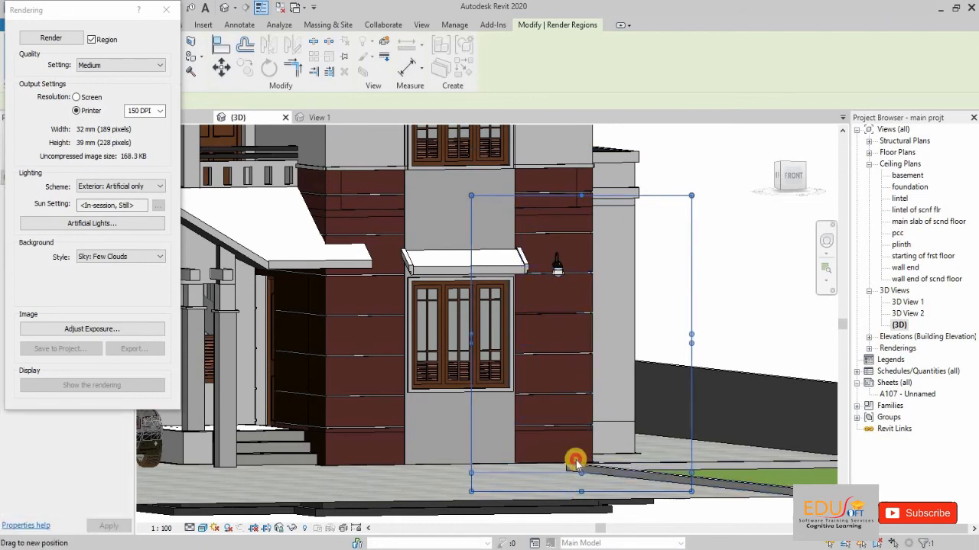
drag(472, 334, 404, 332)
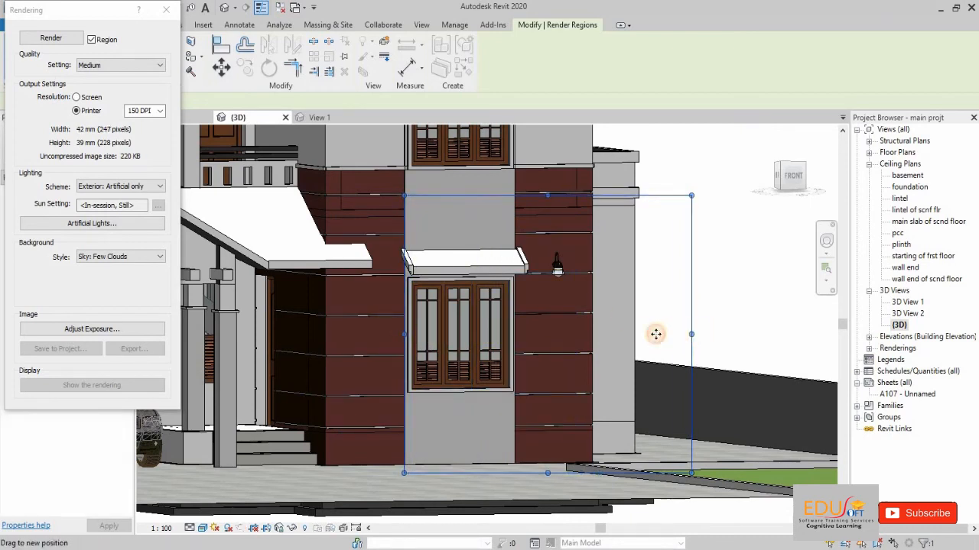
drag(656, 334, 632, 335)
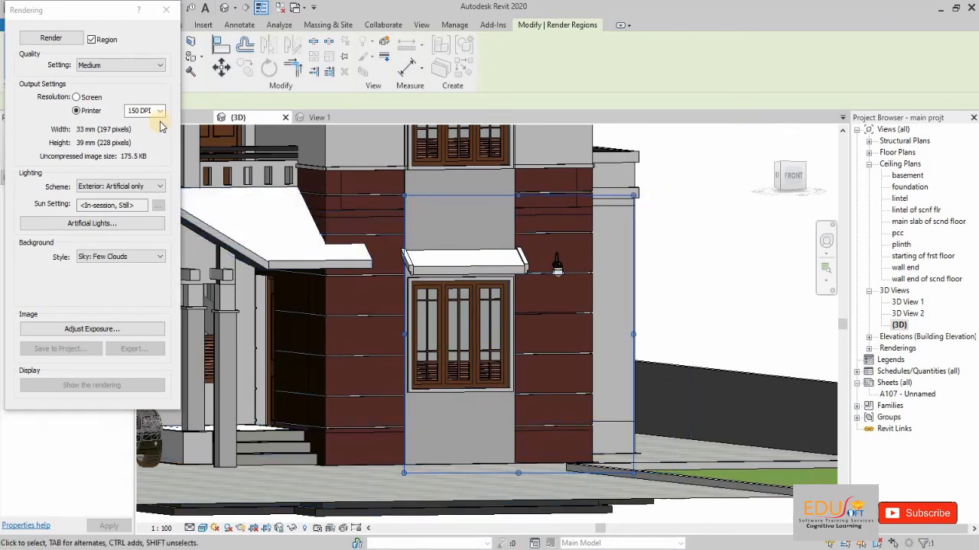
Step: Render the region at Medium quality and 150 DPI printer resolution with the Exterior: Artificial only lighting scheme
click(132, 65)
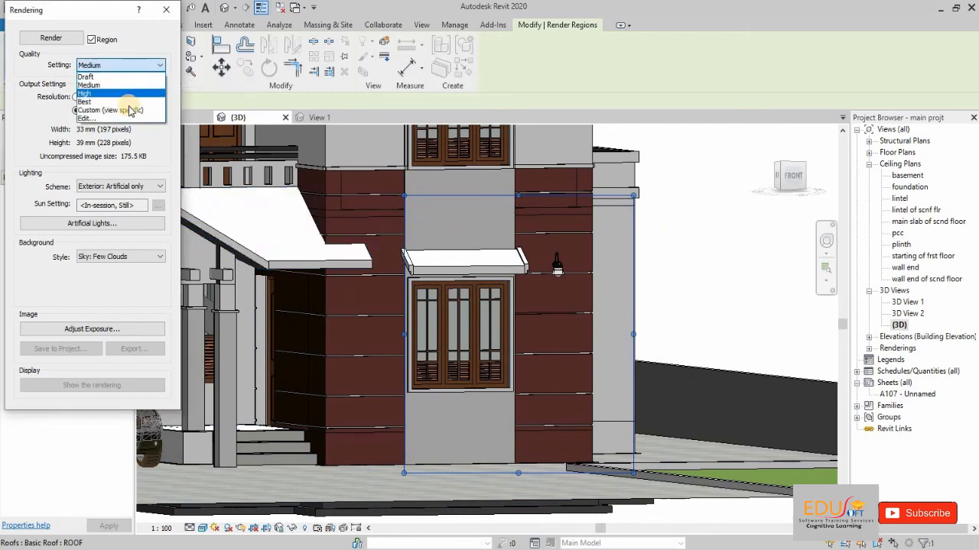
click(124, 85)
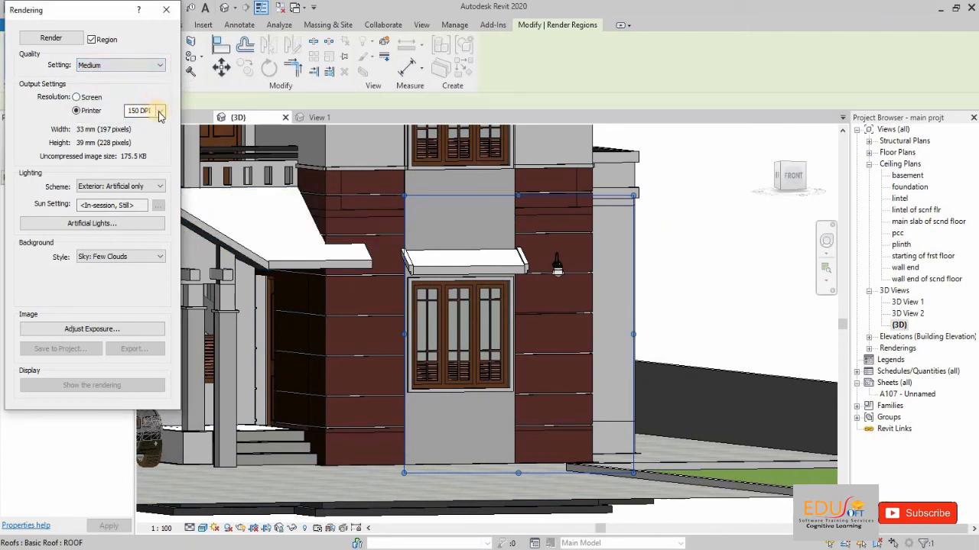
click(160, 112)
click(153, 128)
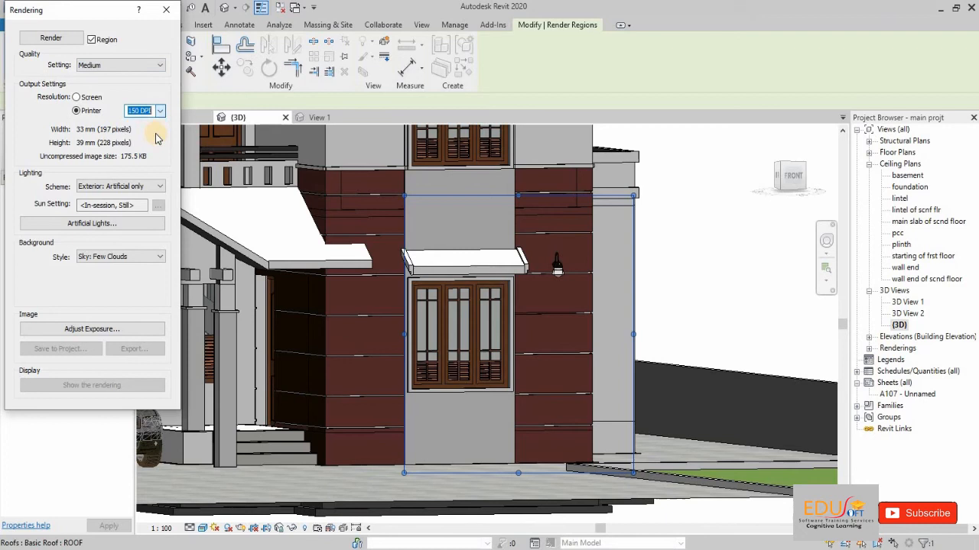
click(134, 187)
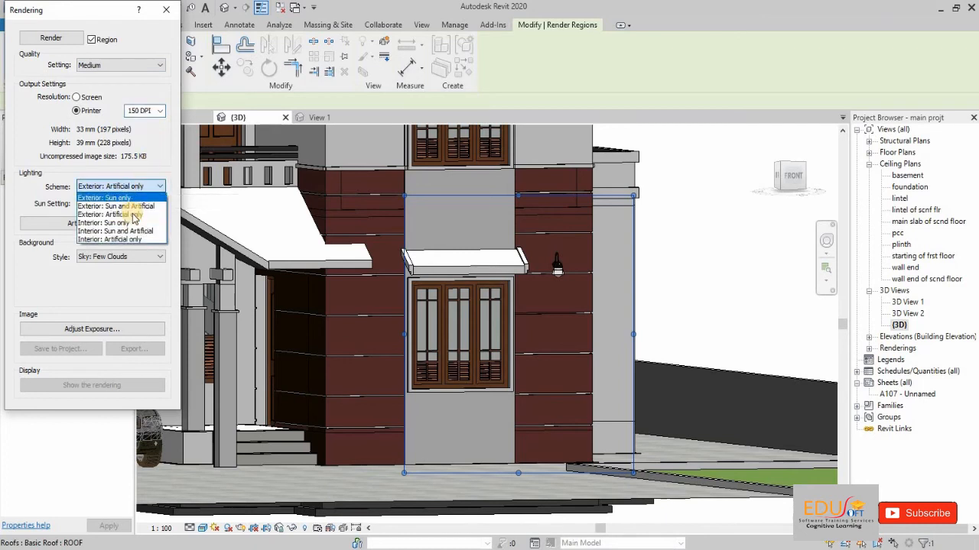
click(132, 215)
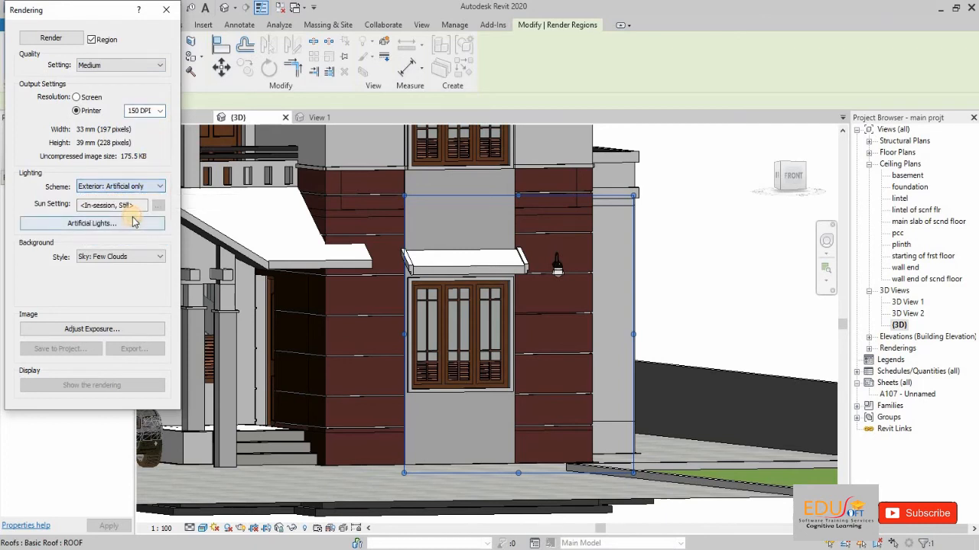
click(50, 38)
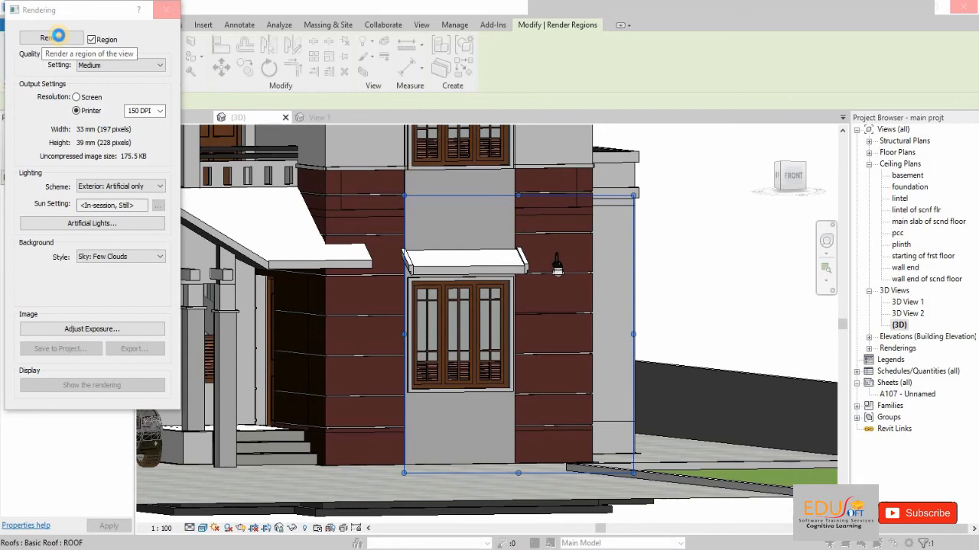
click(58, 35)
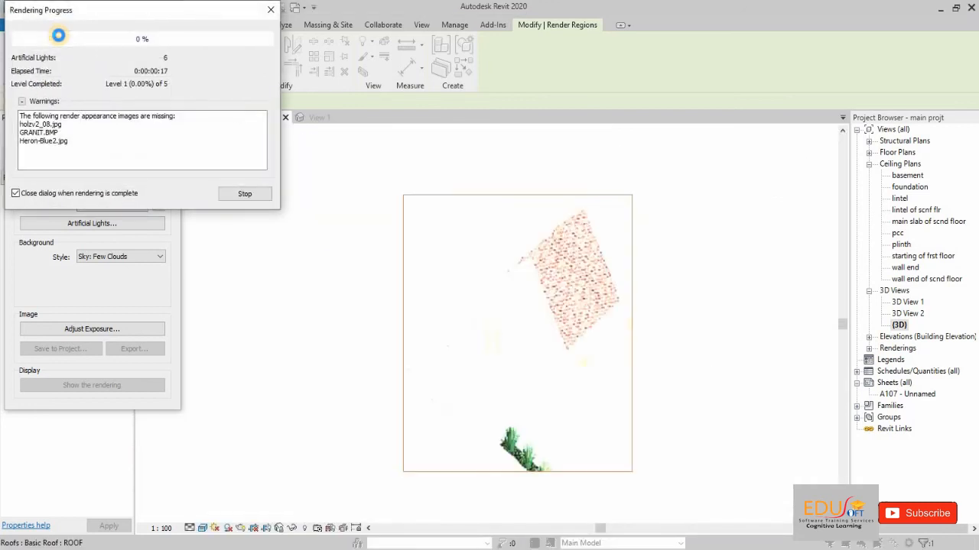